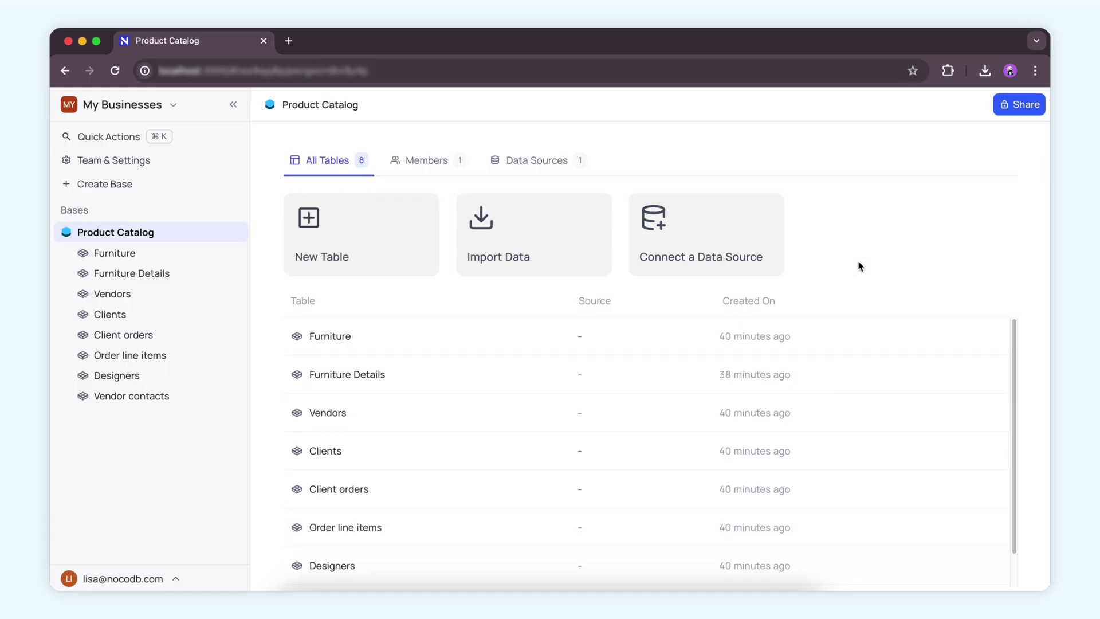
Step: Add a one-to-one Details link field from Furniture to Furniture Details
{"action": "left_click", "coordinate": [475, 341]}
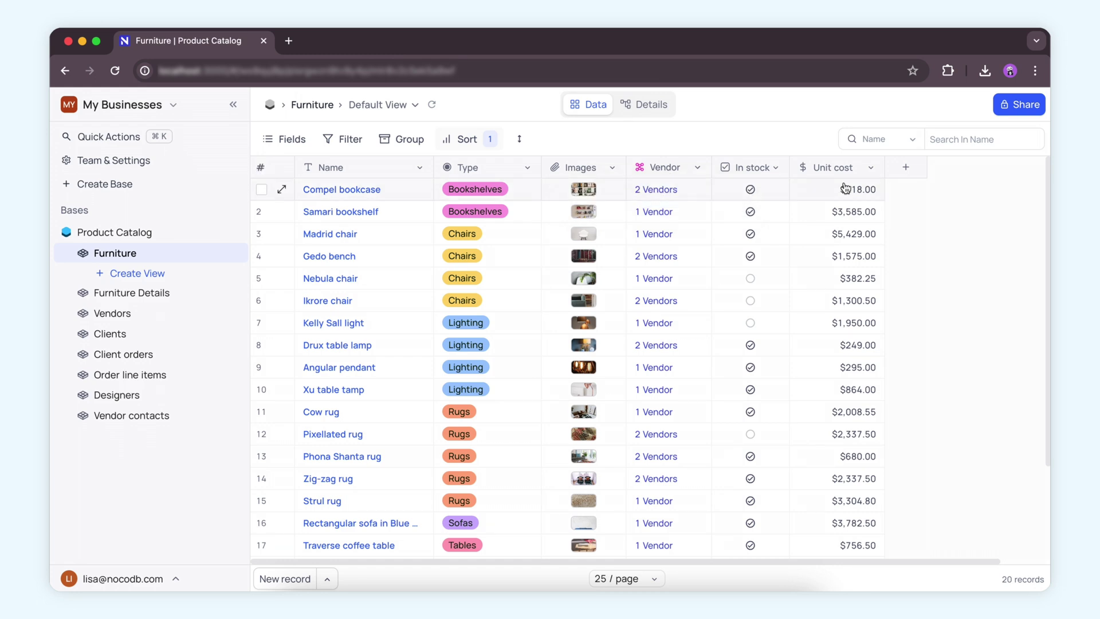
{"action": "left_click", "coordinate": [906, 167]}
{"action": "type", "text": "Details"}
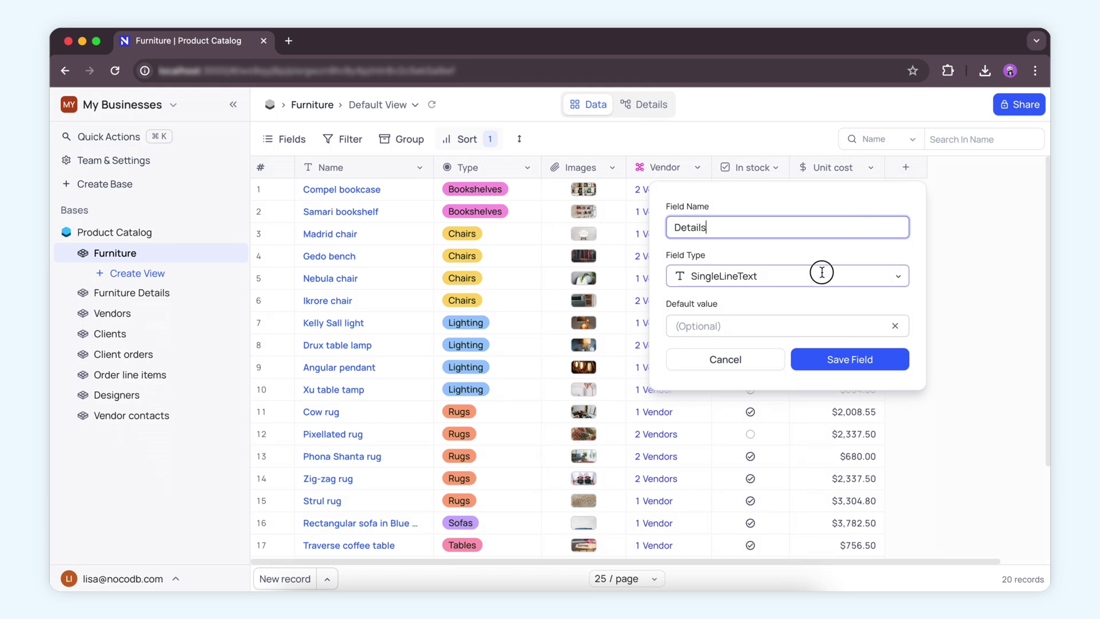
{"action": "left_click", "coordinate": [822, 274]}
{"action": "left_click", "coordinate": [771, 307]}
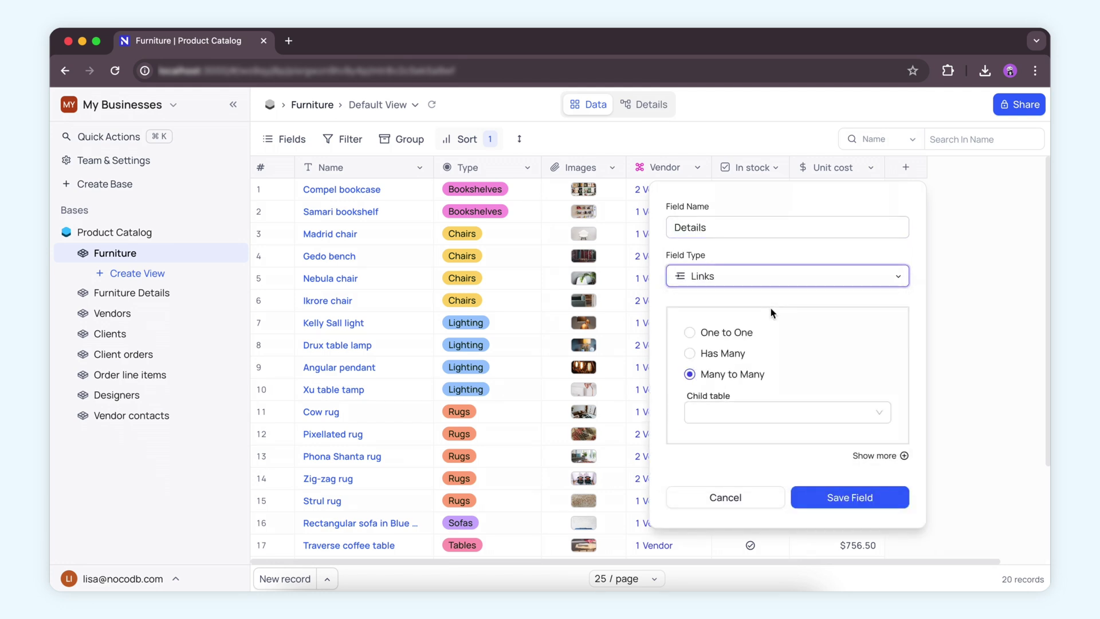
{"action": "left_click", "coordinate": [691, 333]}
{"action": "left_click", "coordinate": [779, 410]}
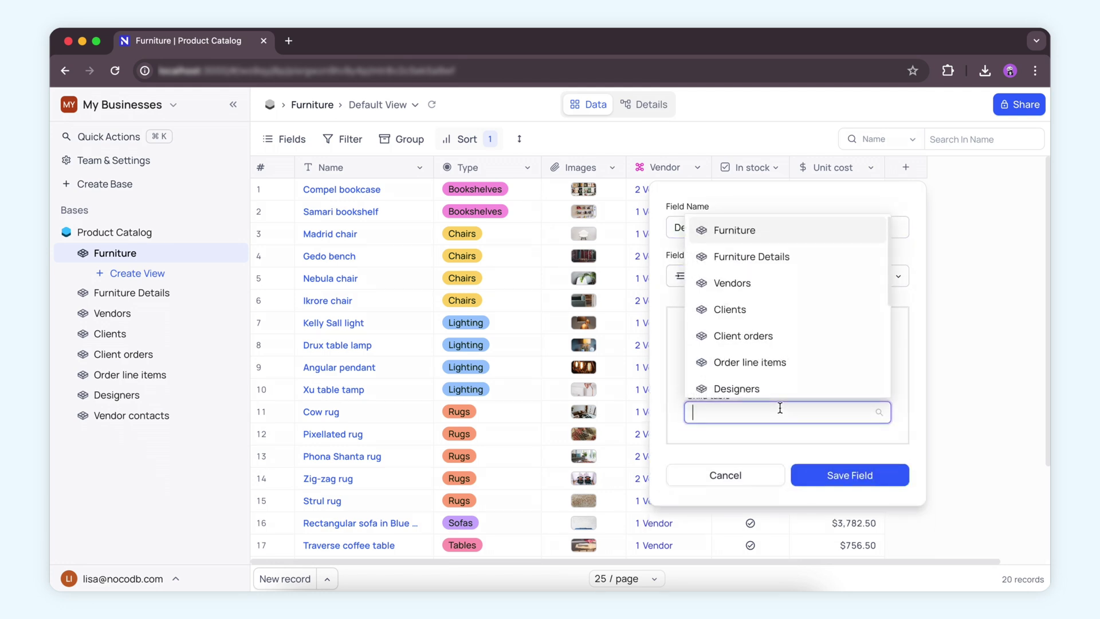
{"action": "left_click", "coordinate": [776, 256]}
{"action": "left_click", "coordinate": [849, 474]}
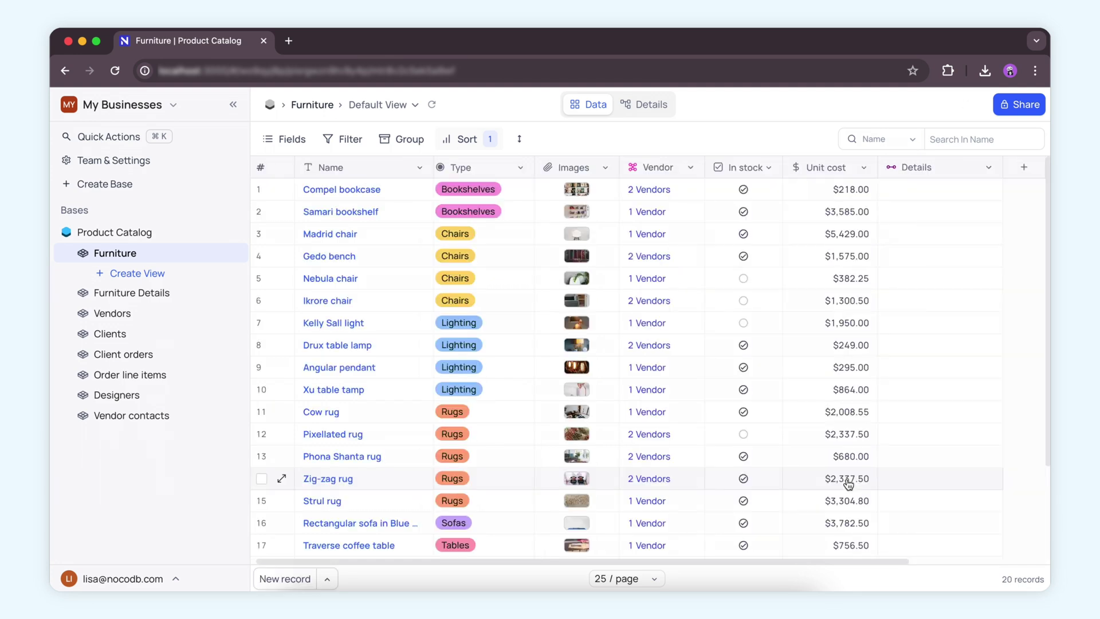
Step: Link the Compel bookcase details record to the first furniture row
{"action": "left_click", "coordinate": [990, 191]}
{"action": "type", "text": "co"}
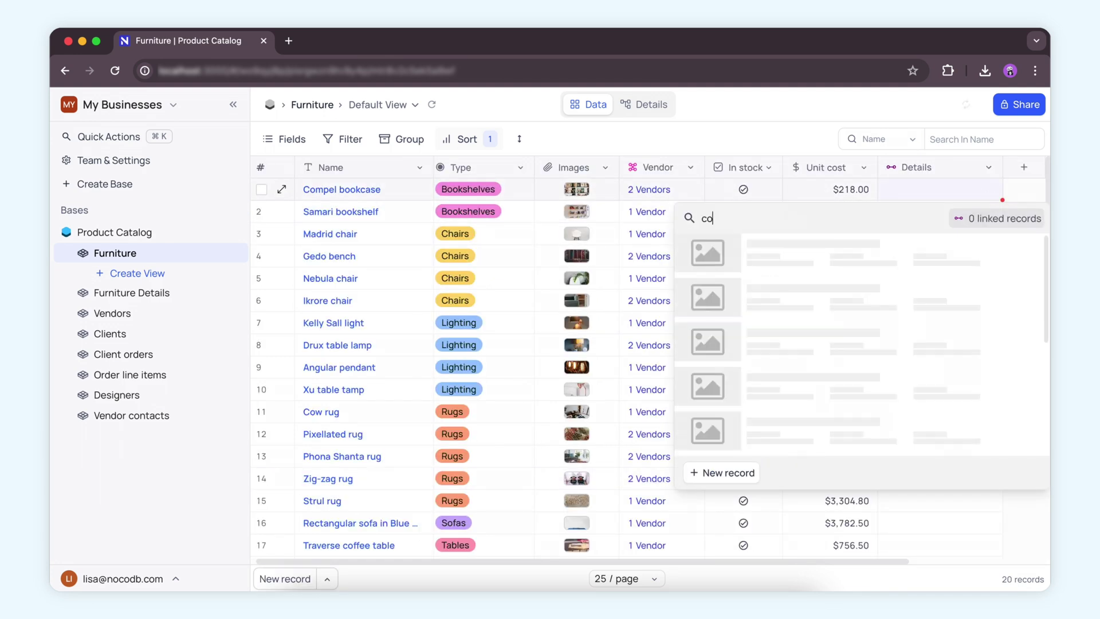
{"action": "type", "text": "m"}
{"action": "left_click", "coordinate": [816, 254]}
{"action": "left_click", "coordinate": [1024, 196]}
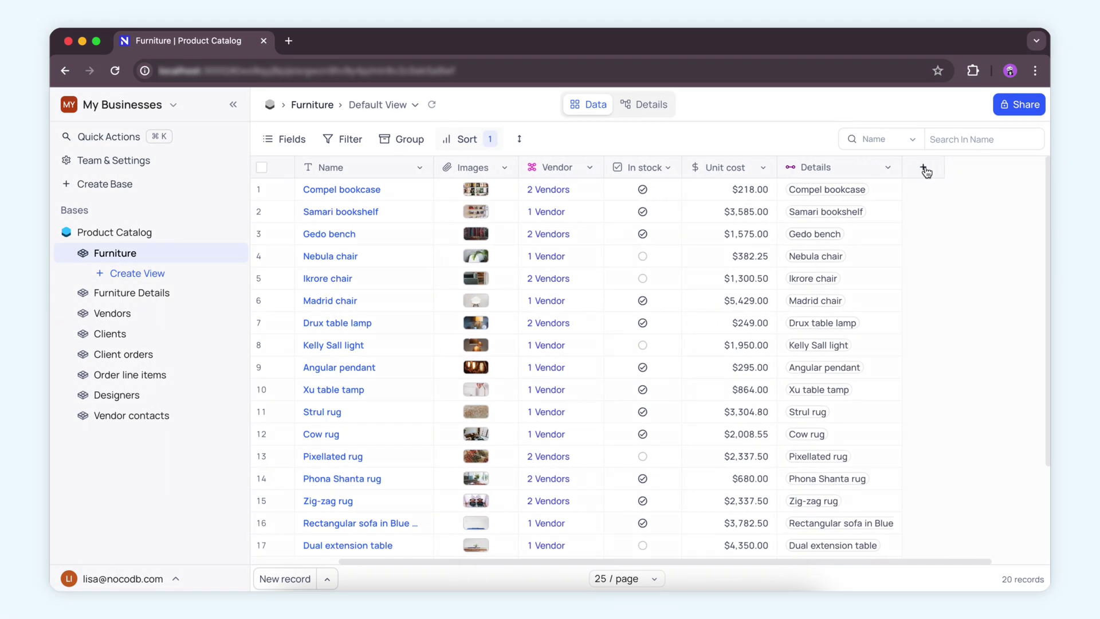
Step: Add a has-many Orders link field from Furniture to Client orders
{"action": "left_click", "coordinate": [926, 170]}
{"action": "type", "text": "Orders"}
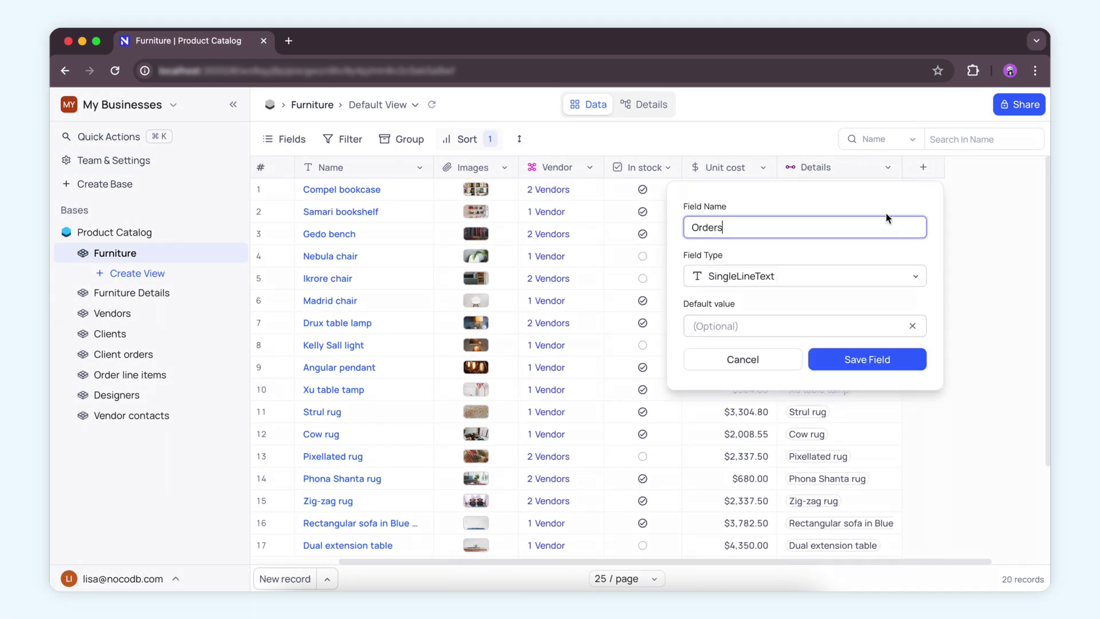
{"action": "left_click", "coordinate": [833, 276]}
{"action": "left_click", "coordinate": [728, 306]}
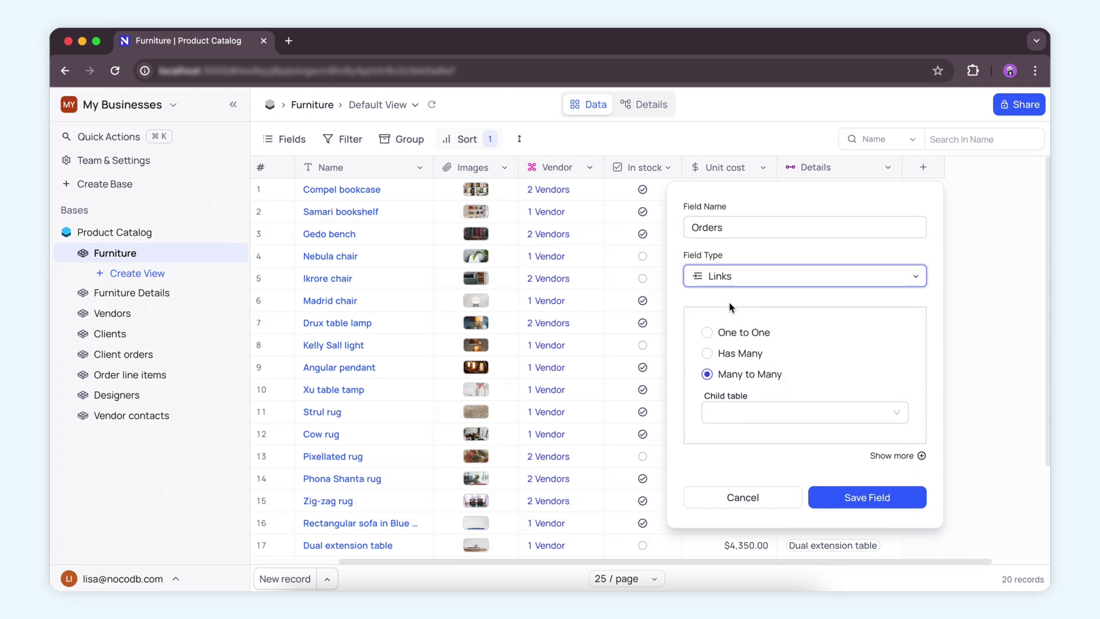
{"action": "left_click", "coordinate": [708, 354]}
{"action": "left_click", "coordinate": [768, 412]}
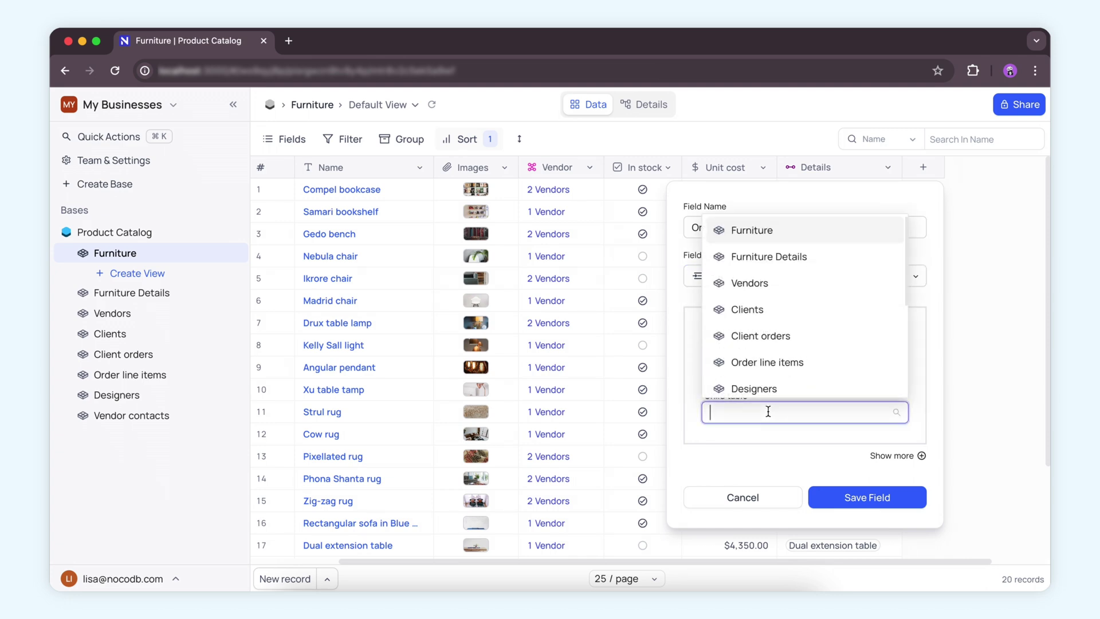
{"action": "left_click", "coordinate": [760, 335]}
{"action": "left_click", "coordinate": [846, 496]}
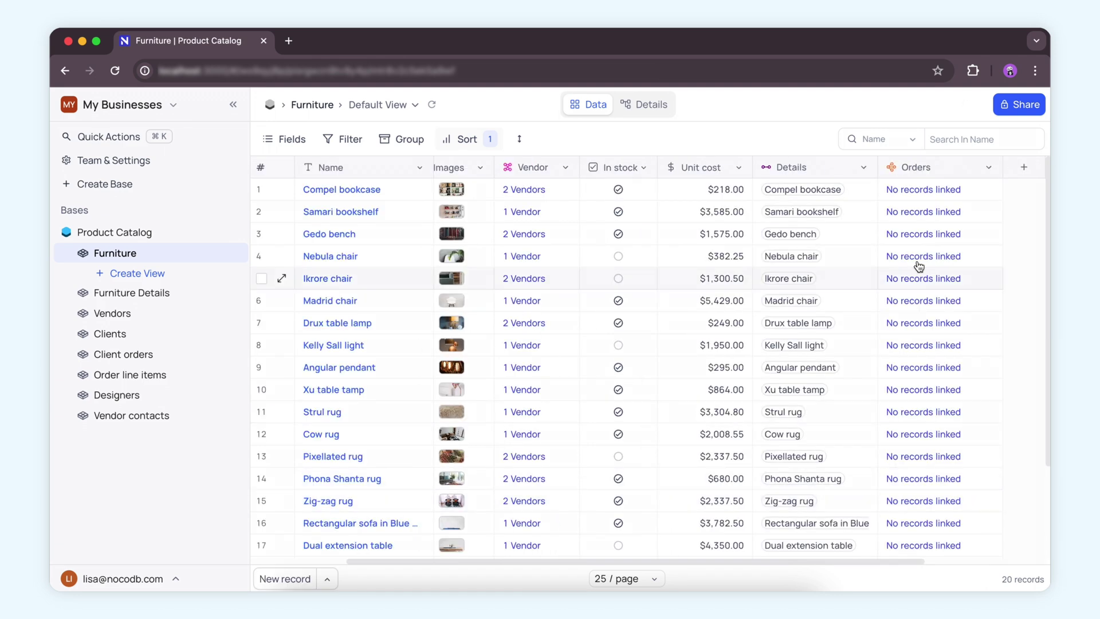
Step: Link client orders to furniture rows, including the 2019-09-13 order
{"action": "left_click", "coordinate": [917, 190]}
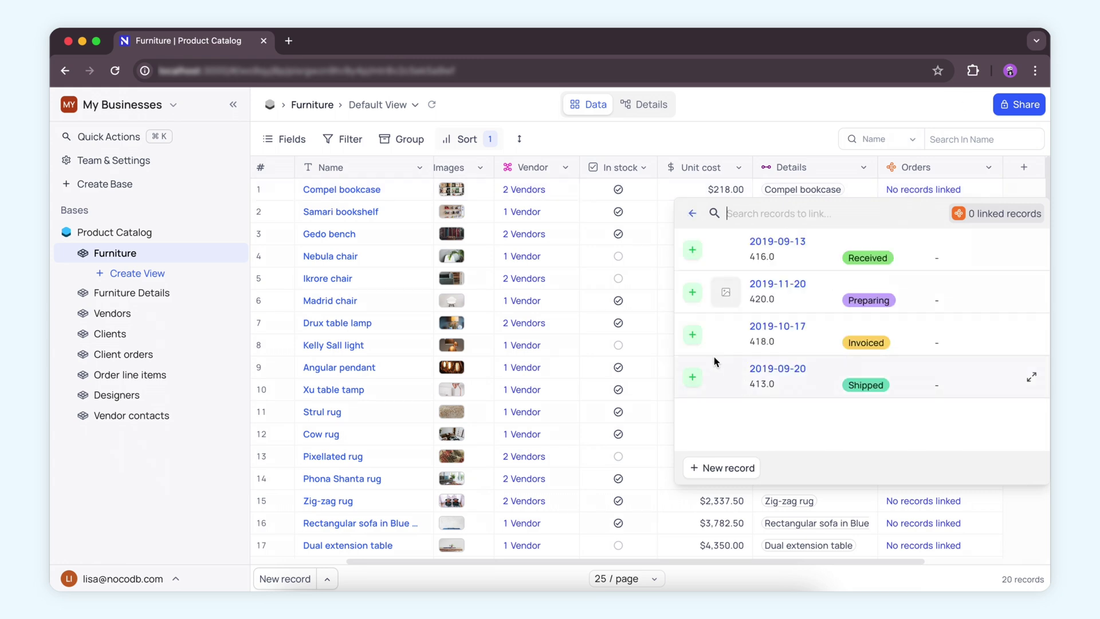
{"action": "left_click", "coordinate": [693, 334]}
{"action": "left_click", "coordinate": [1020, 191]}
{"action": "left_click", "coordinate": [946, 212]}
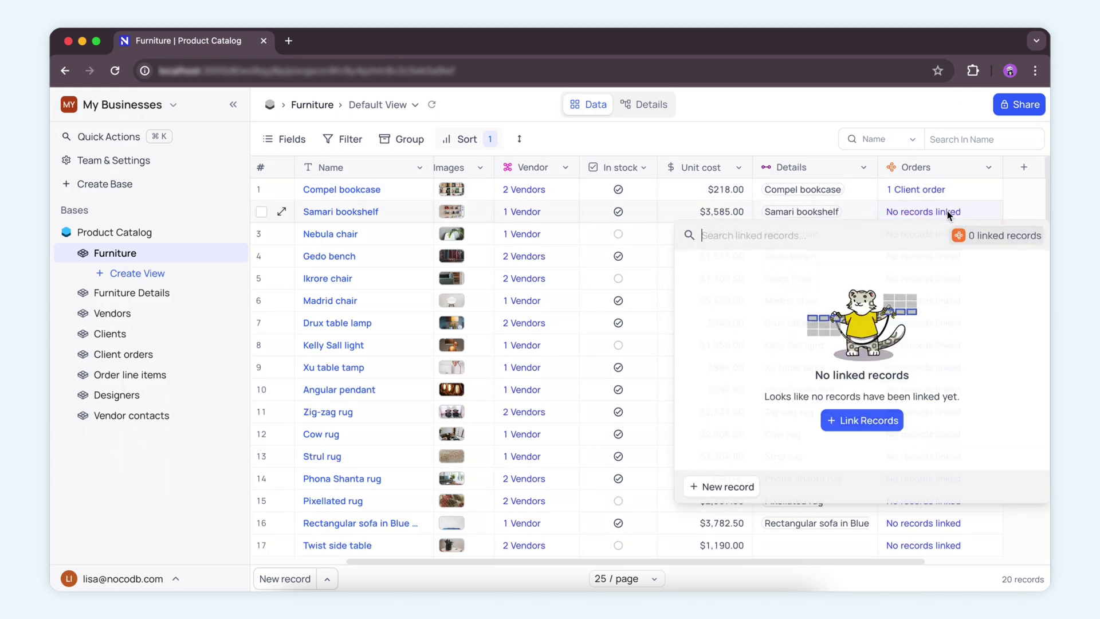
{"action": "left_click", "coordinate": [859, 422]}
{"action": "left_click", "coordinate": [693, 401]}
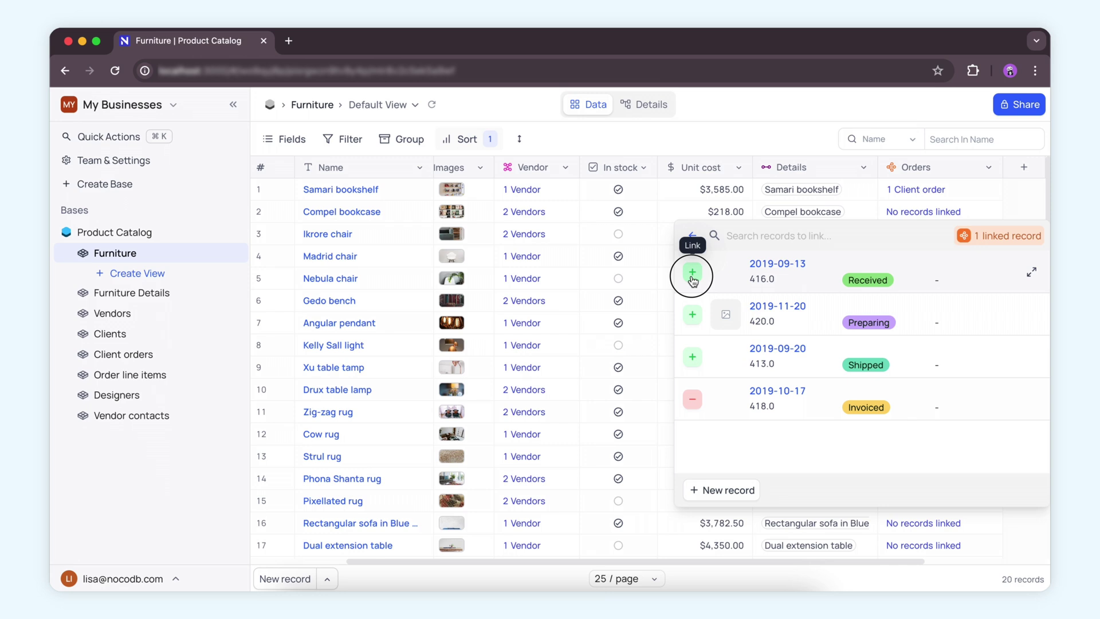
{"action": "left_click", "coordinate": [692, 273]}
{"action": "left_click", "coordinate": [1003, 193]}
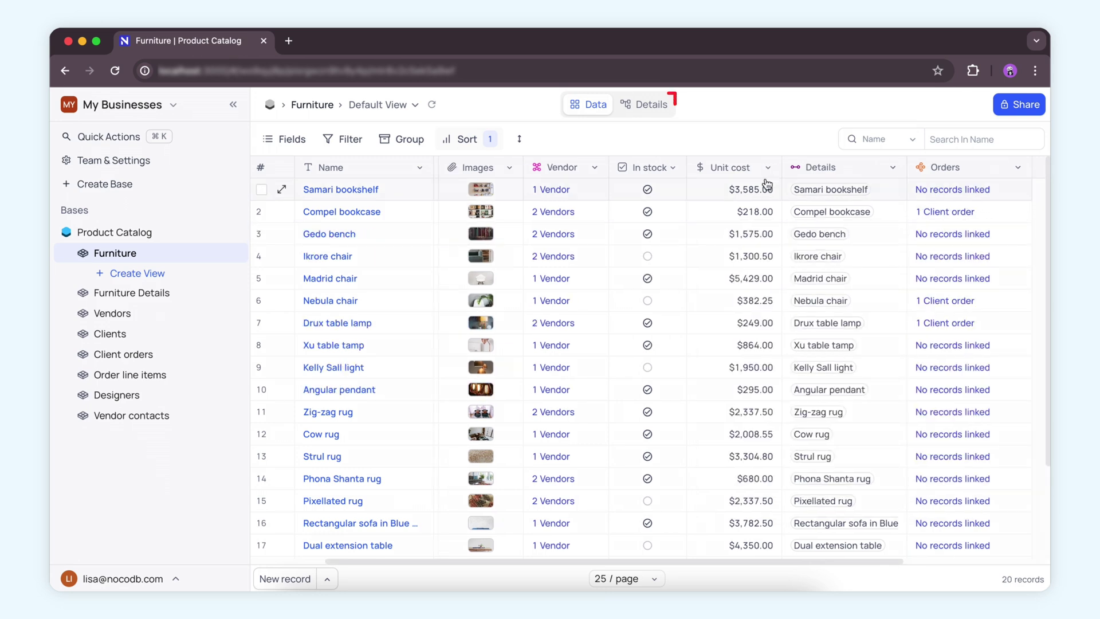
Step: Show the Furniture Relations diagram with field lists hidden, leaving only table links
{"action": "left_click", "coordinate": [660, 109]}
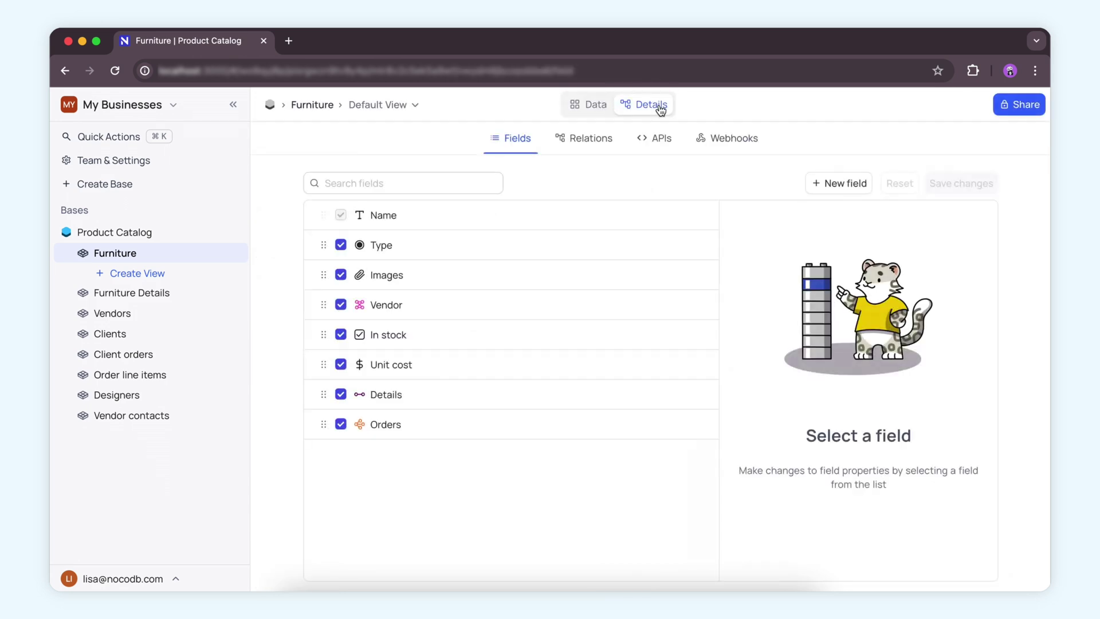
{"action": "left_click", "coordinate": [586, 140]}
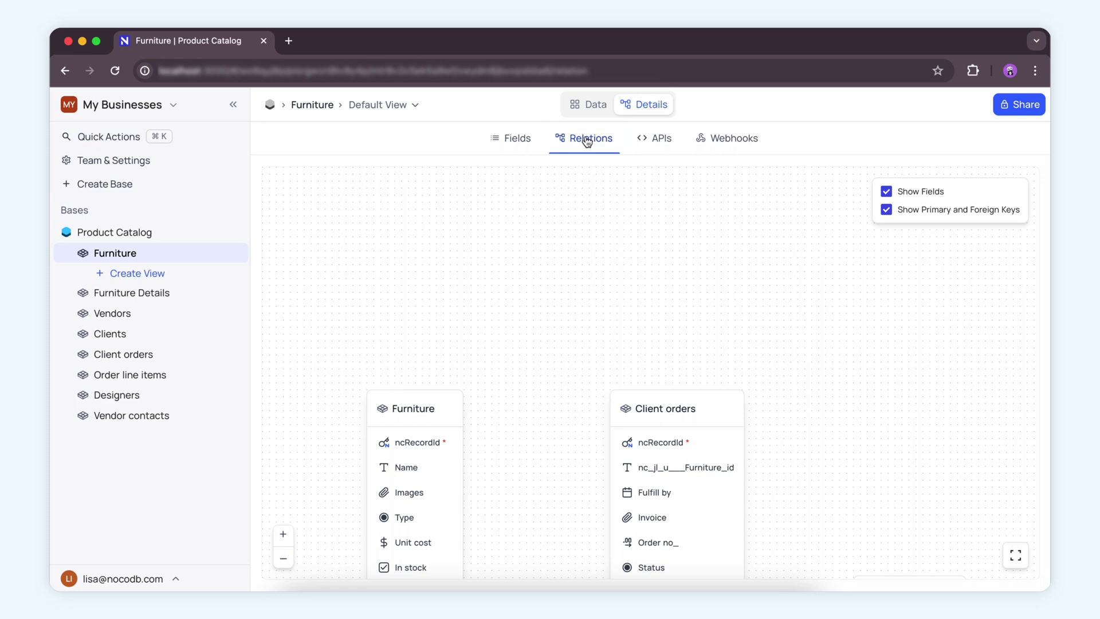
{"action": "mouse_move", "coordinate": [549, 449]}
{"action": "left_mouse_down"}
{"action": "mouse_move", "coordinate": [559, 352]}
{"action": "mouse_move", "coordinate": [523, 339]}
{"action": "left_mouse_up"}
{"action": "scroll", "coordinate": [523, 340], "scroll_direction": "up", "scroll_amount": 1}
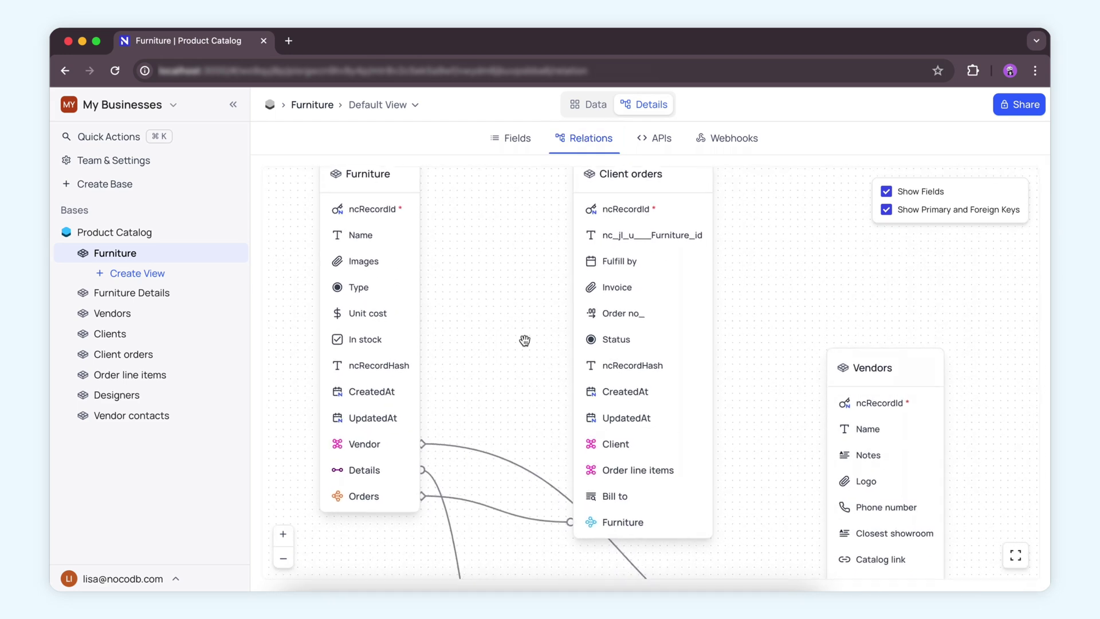
{"action": "scroll", "coordinate": [524, 340], "scroll_direction": "up", "scroll_amount": 3}
{"action": "scroll", "coordinate": [523, 275], "scroll_direction": "down", "scroll_amount": 2}
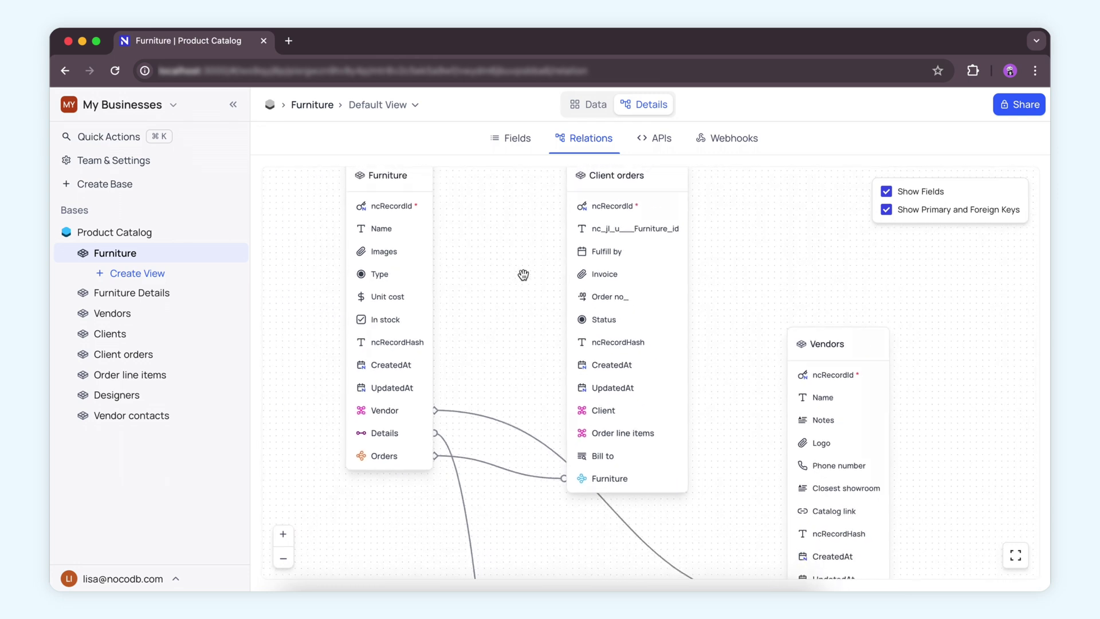
{"action": "scroll", "coordinate": [523, 273], "scroll_direction": "down", "scroll_amount": 1}
{"action": "scroll", "coordinate": [524, 273], "scroll_direction": "down", "scroll_amount": 2}
{"action": "scroll", "coordinate": [524, 272], "scroll_direction": "down", "scroll_amount": 1}
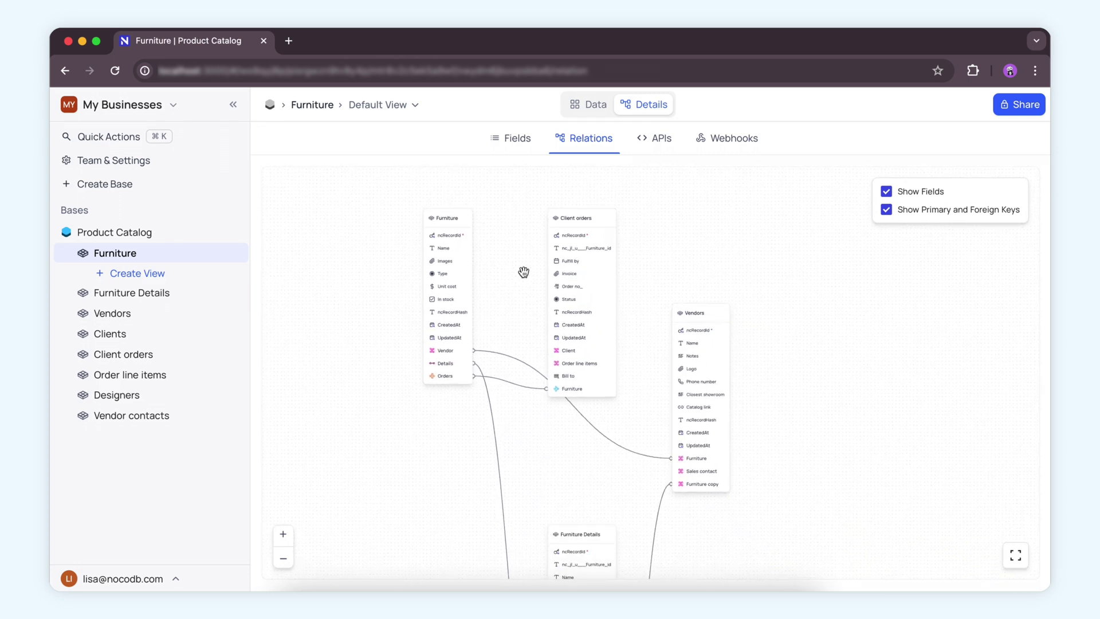
{"action": "left_click", "coordinate": [888, 196]}
{"action": "left_click_drag", "start_coordinate": [744, 226], "coordinate": [724, 332]}
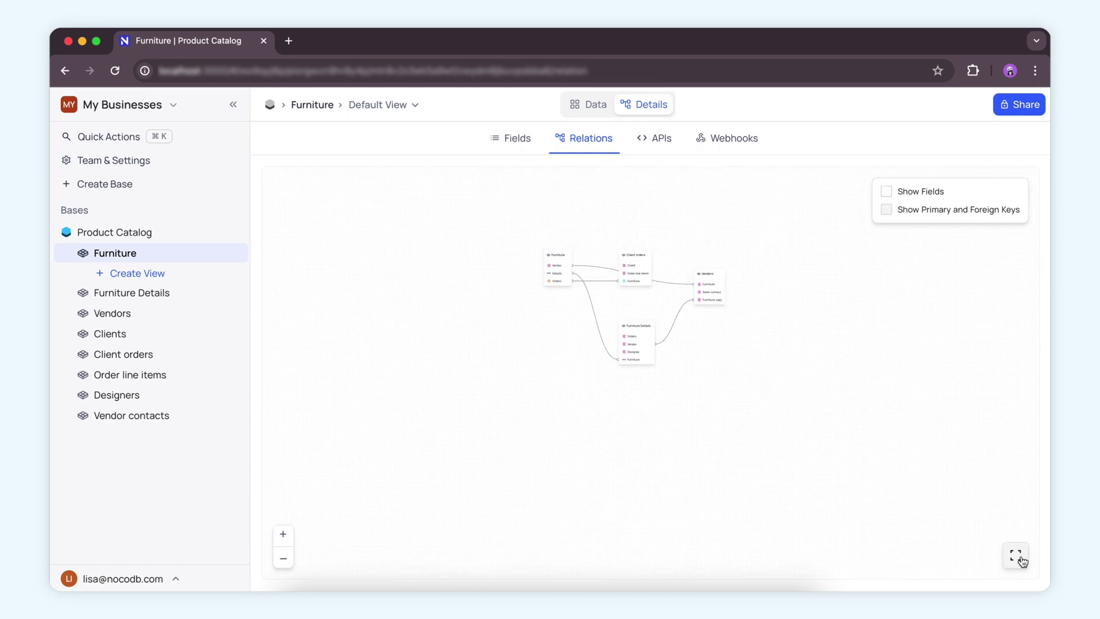
Step: View the Furniture relations diagram full screen, centre the tables, then exit full screen
{"action": "left_click", "coordinate": [1017, 556]}
{"action": "left_click_drag", "start_coordinate": [660, 435], "coordinate": [747, 486]}
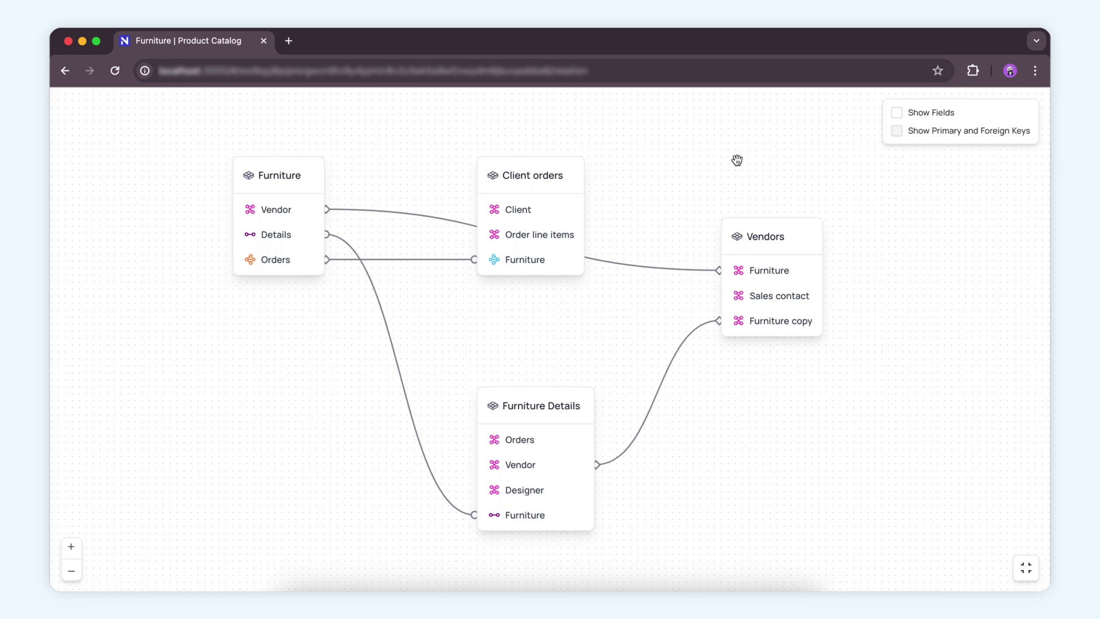
{"action": "left_click", "coordinate": [1026, 567]}
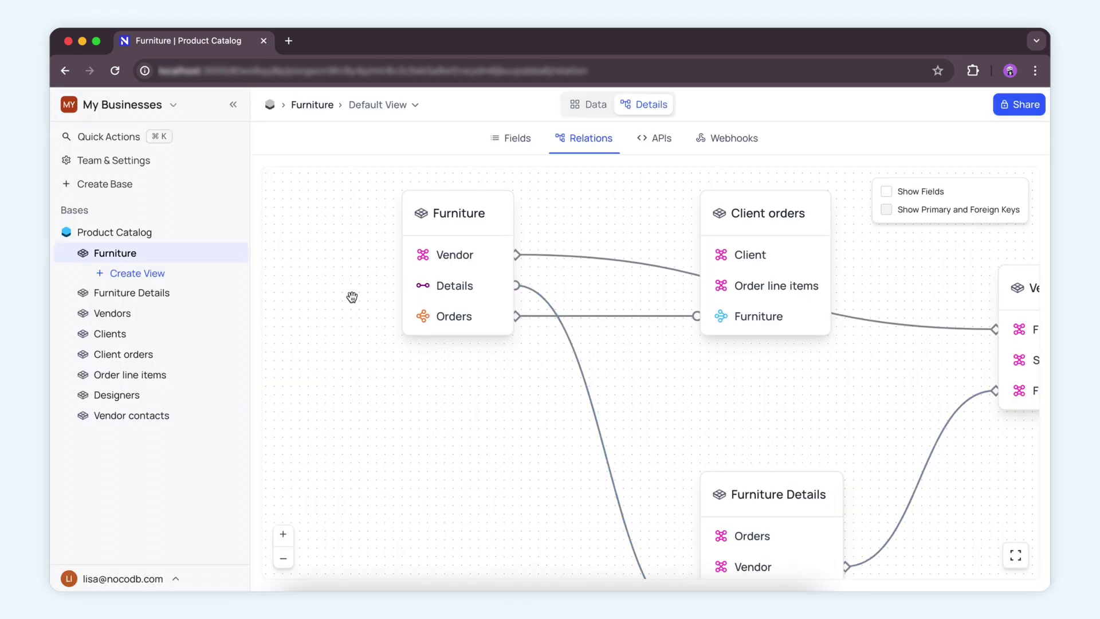
Step: Open the Default data source's base relations diagram full screen and centre it
{"action": "left_click", "coordinate": [166, 232]}
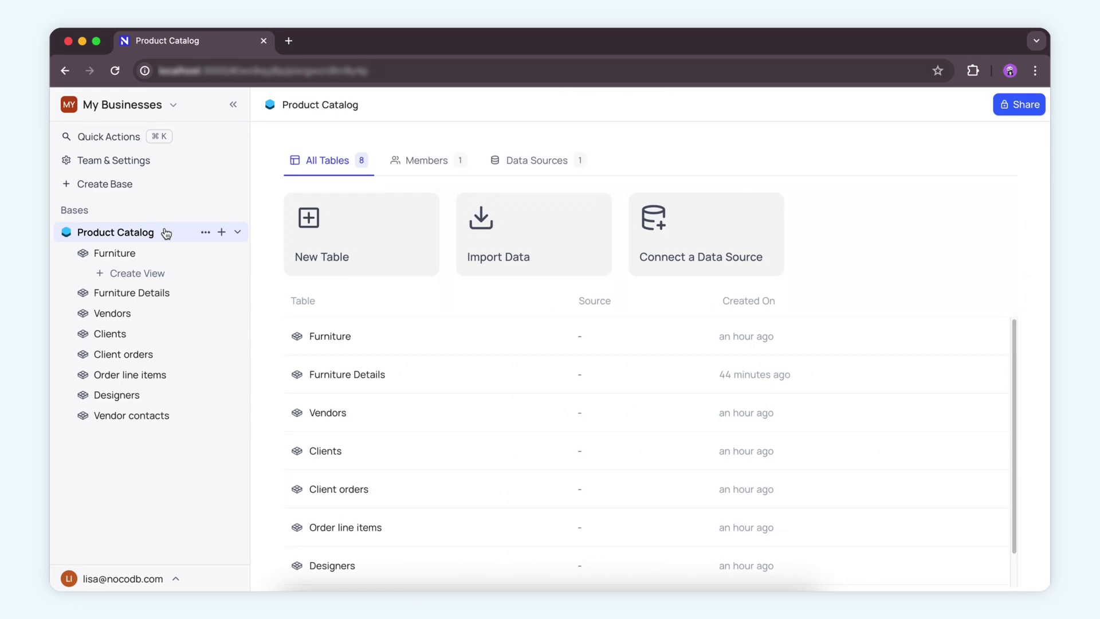
{"action": "left_click", "coordinate": [523, 161]}
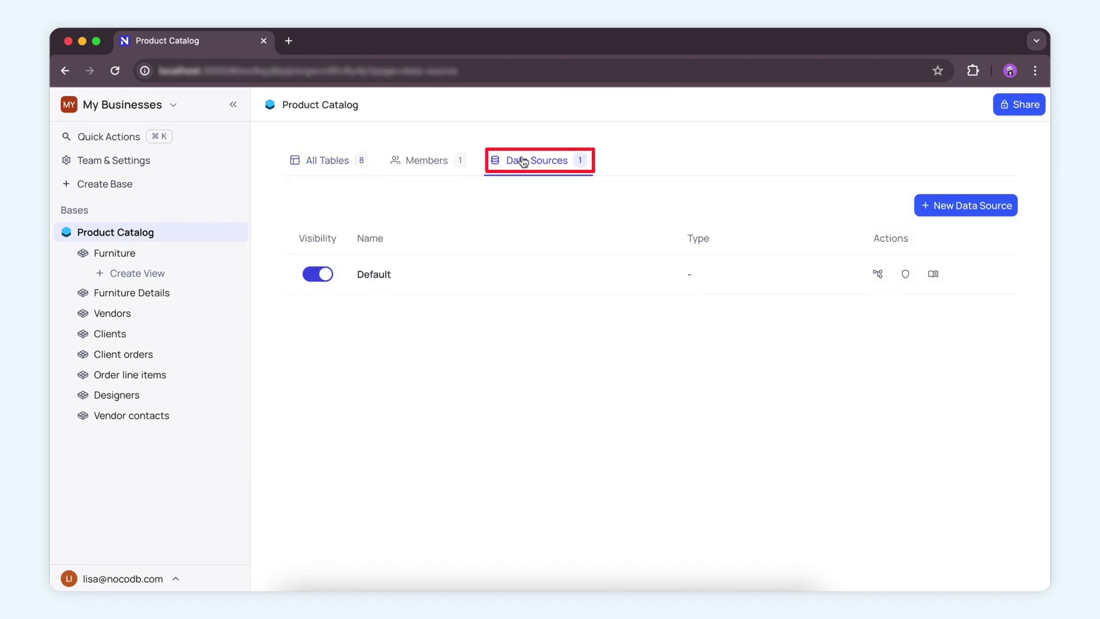
{"action": "left_click", "coordinate": [878, 274]}
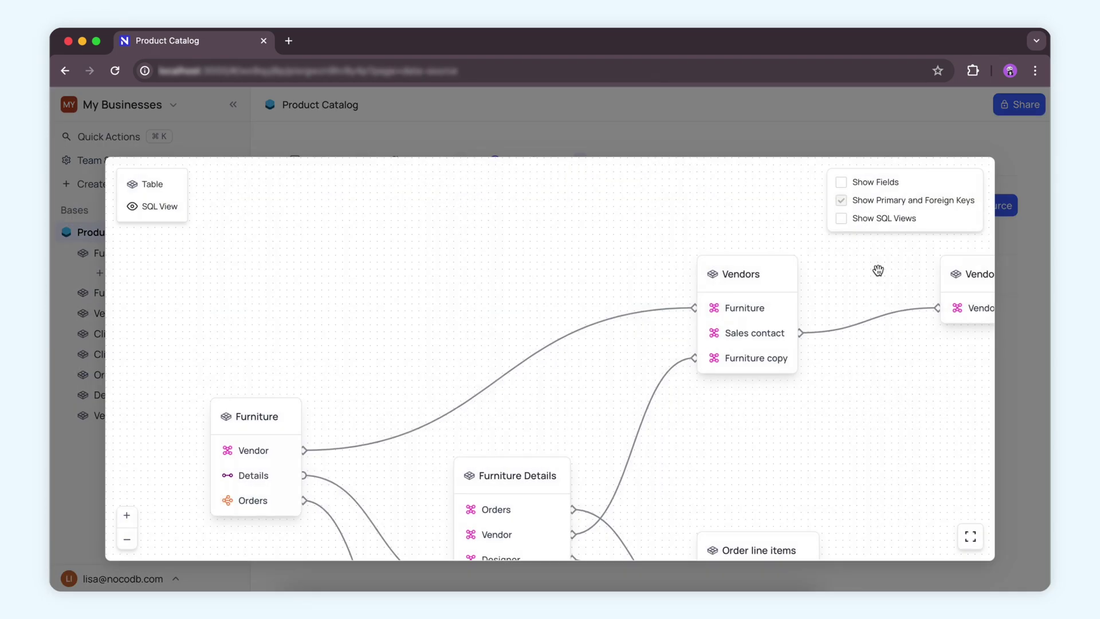
{"action": "left_click", "coordinate": [970, 536]}
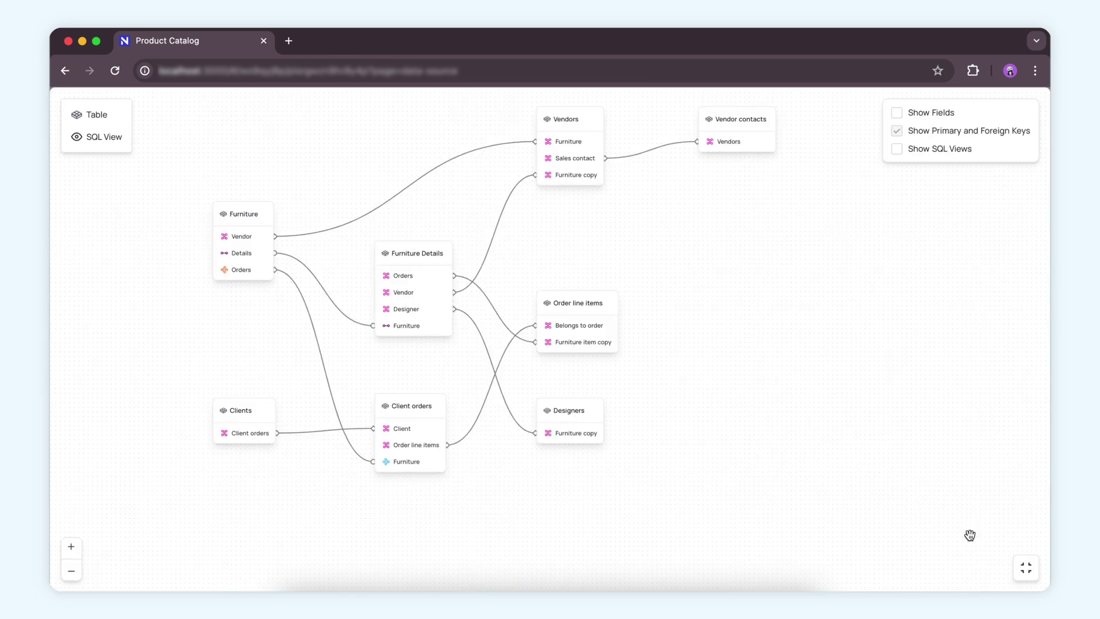
{"action": "left_click_drag", "start_coordinate": [758, 330], "coordinate": [823, 381]}
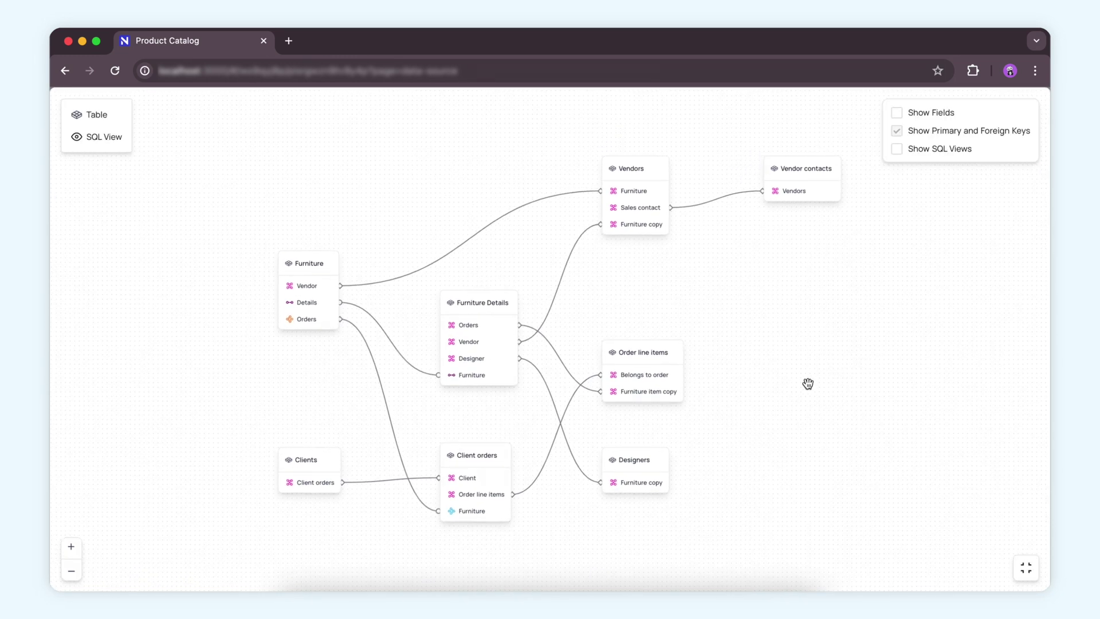